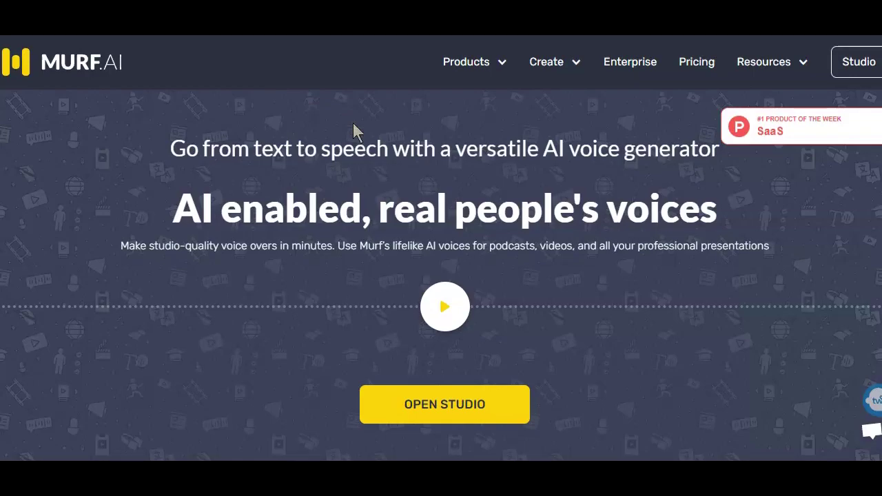
Reload the Murf AI homepage and play the hero waveform voice demo.
scroll(353, 127, down, 10)
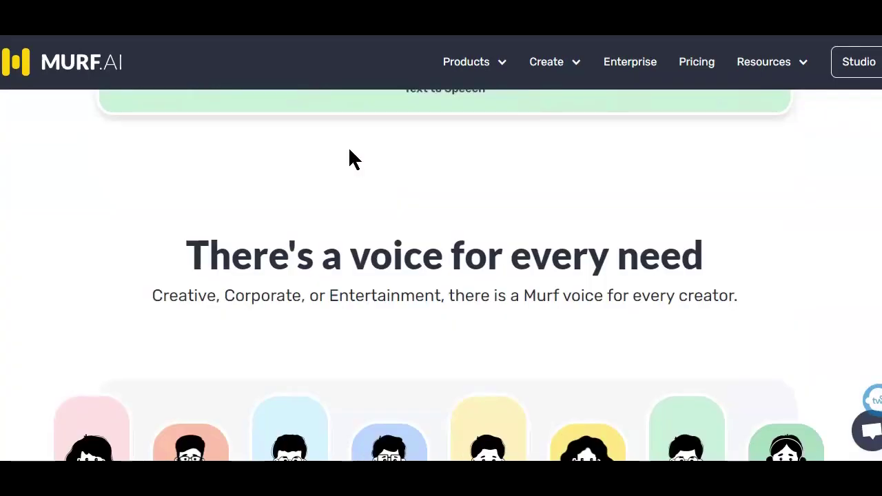
scroll(348, 152, down, 10)
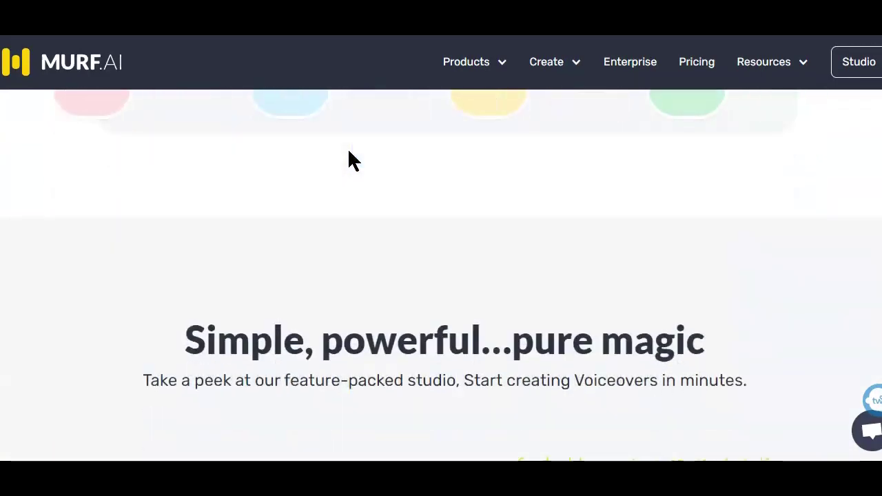
key(F5)
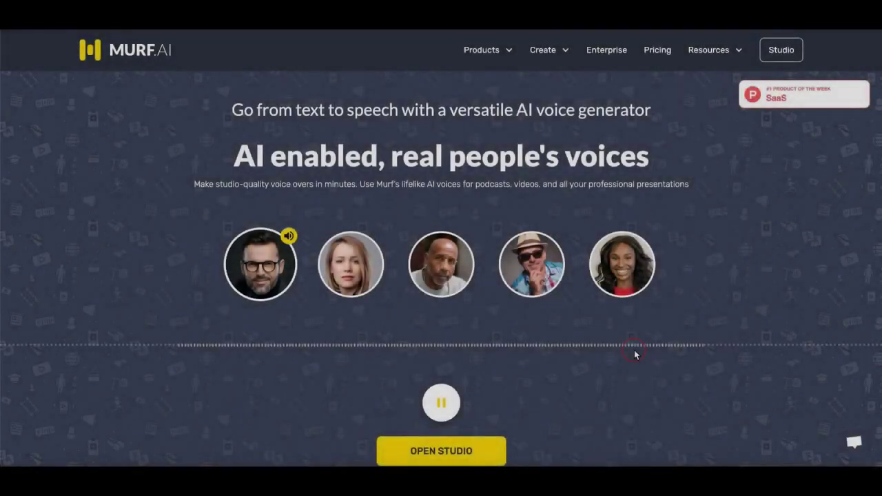
click(633, 352)
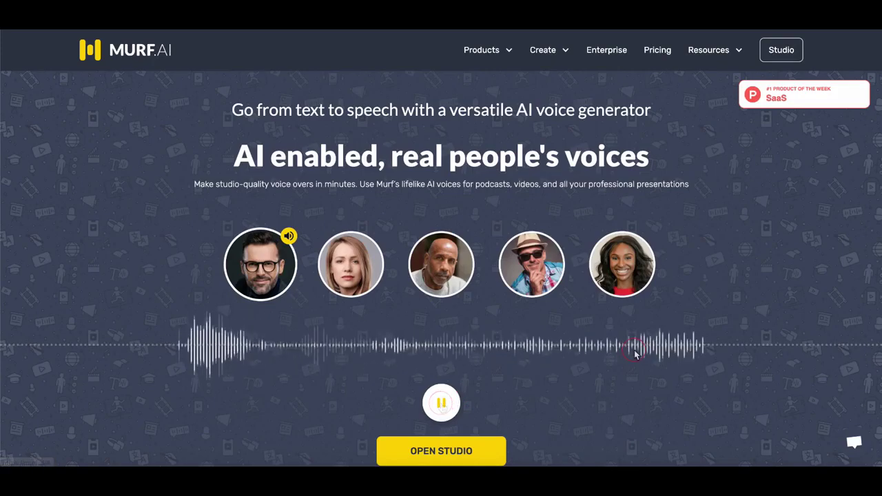
Scroll down to the Pro voice catalogue and browse its languages and ages.
scroll(395, 116, down, 5)
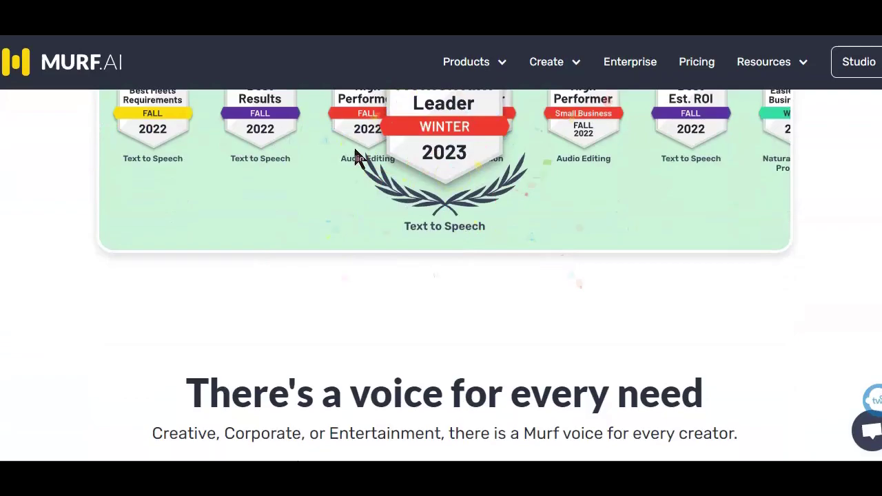
scroll(354, 157, up, 2)
scroll(345, 131, down, 8)
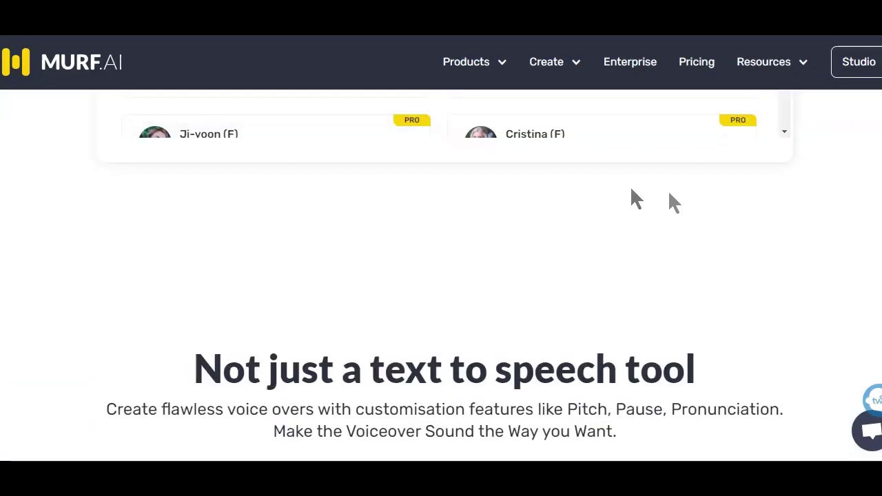
scroll(673, 202, up, 3)
scroll(659, 184, down, 3)
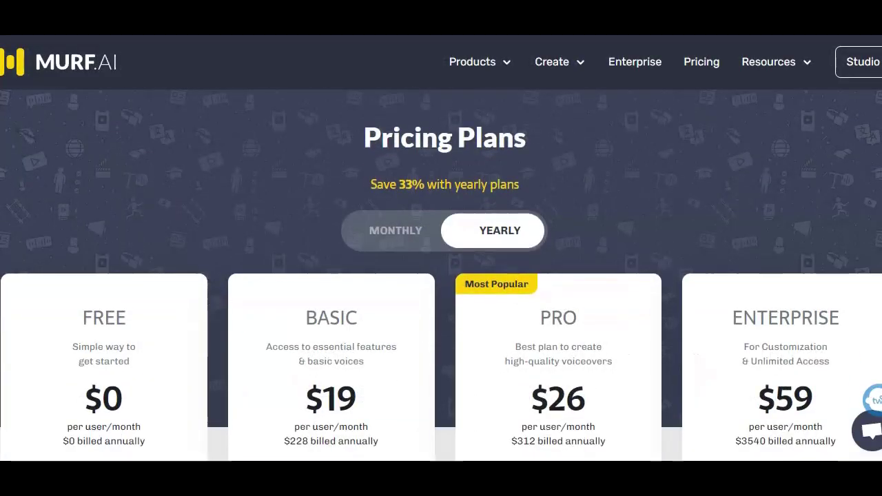
Scroll through the Free, Basic, Pro and Enterprise plan feature lists.
scroll(441, 275, down, 4)
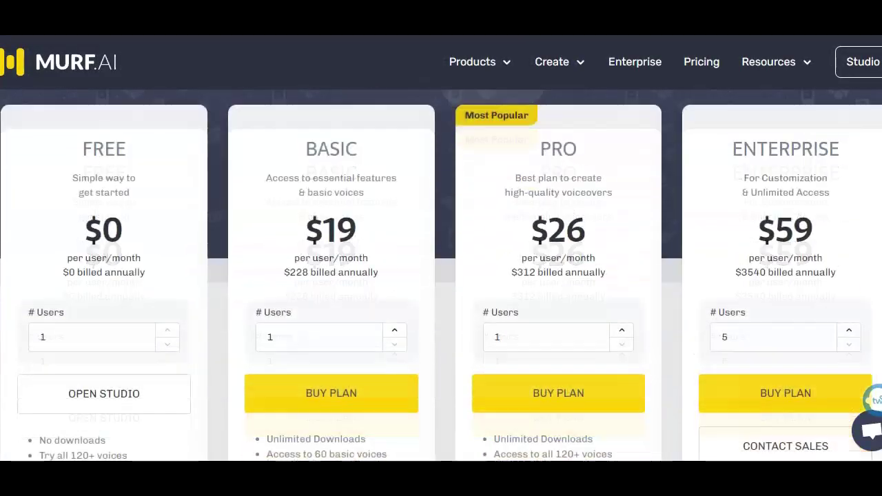
scroll(441, 276, up, 1)
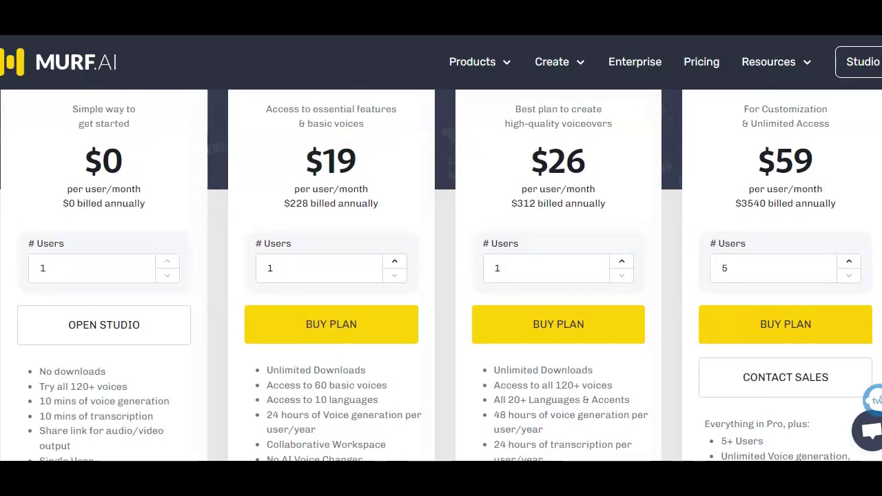
scroll(157, 112, up, 1)
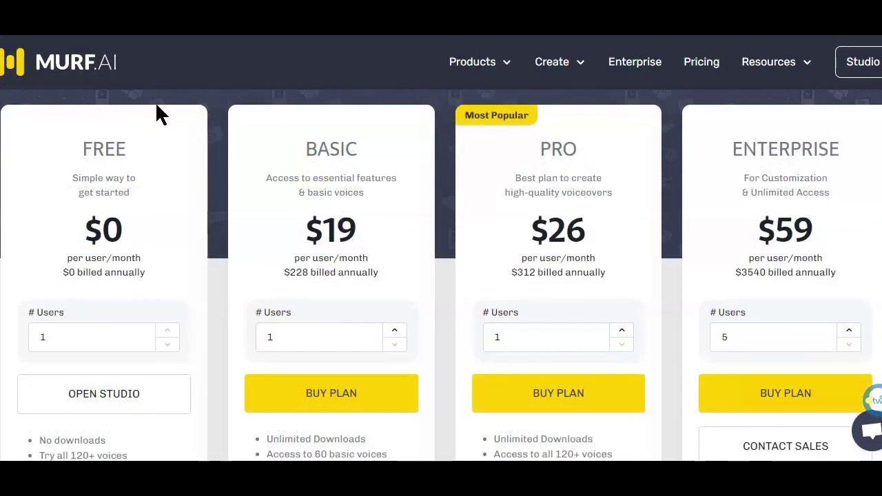
scroll(158, 112, down, 2)
Highlight the Free plan's '10 mins' voice generation and transcription lines.
drag(40, 332, 169, 332)
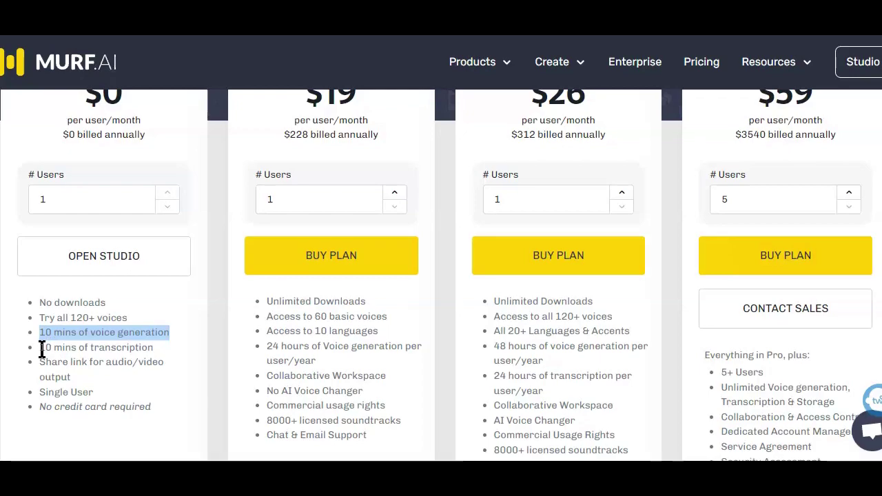
drag(39, 347, 157, 357)
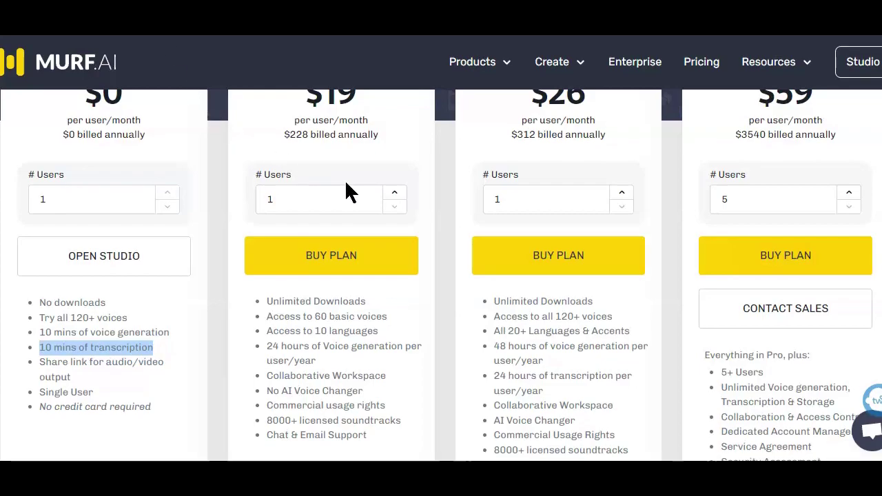
scroll(341, 181, up, 2)
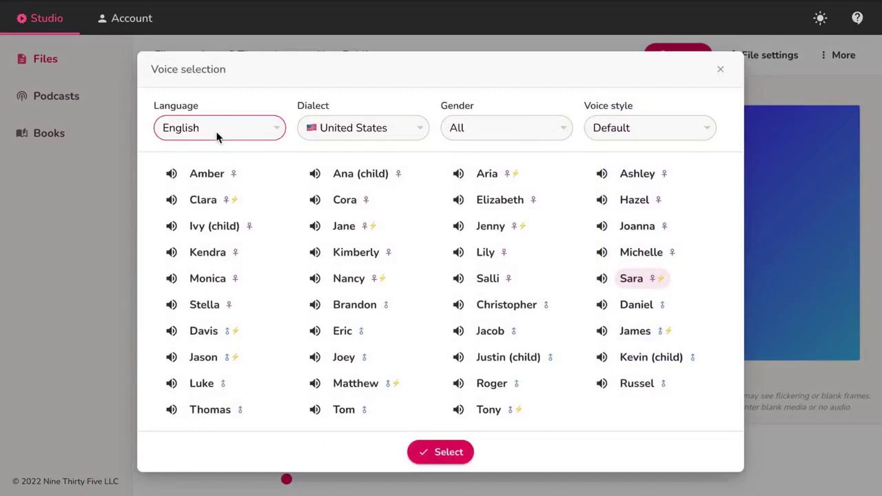
Open the voice Language dropdown and scroll through the available languages.
click(216, 128)
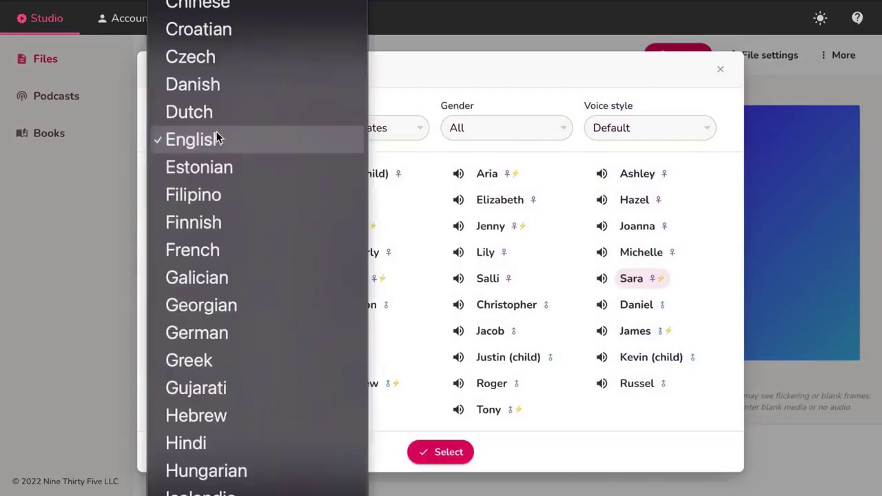
scroll(222, 229, down, 15)
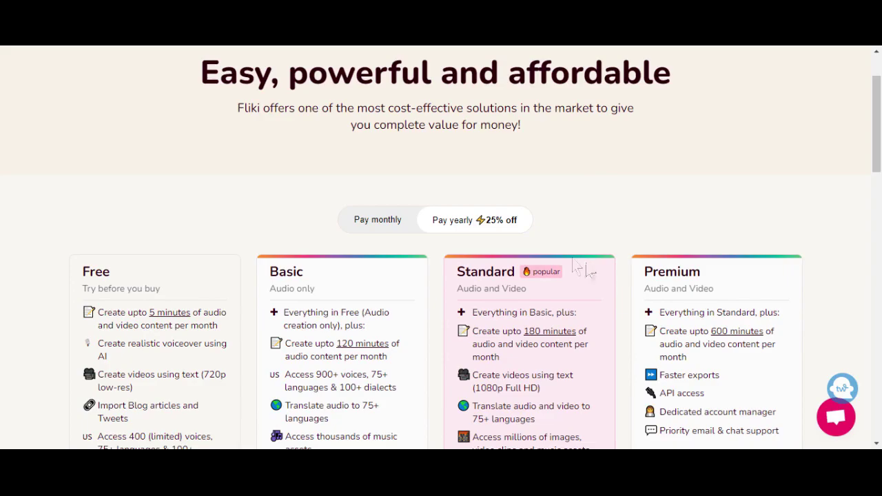
Switch to monthly pricing and scroll to the $8, $28 and $88 plan prices.
click(372, 221)
scroll(436, 217, down, 2)
scroll(462, 197, down, 3)
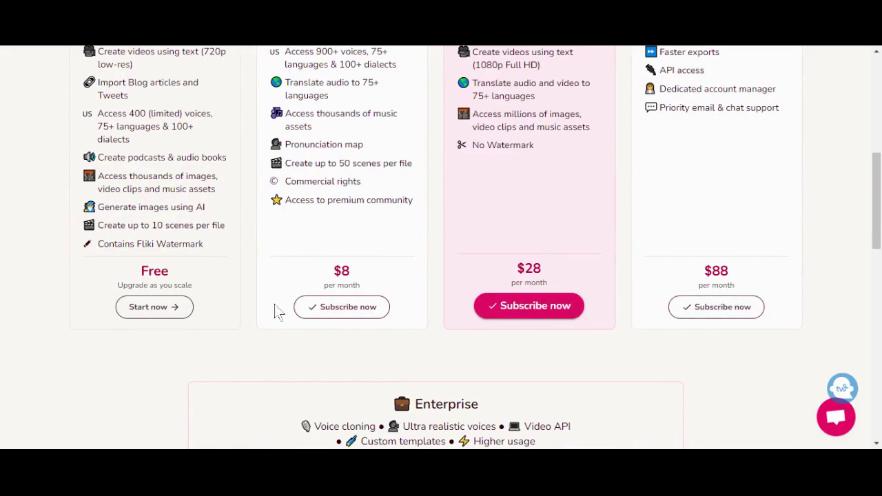
scroll(570, 263, up, 3)
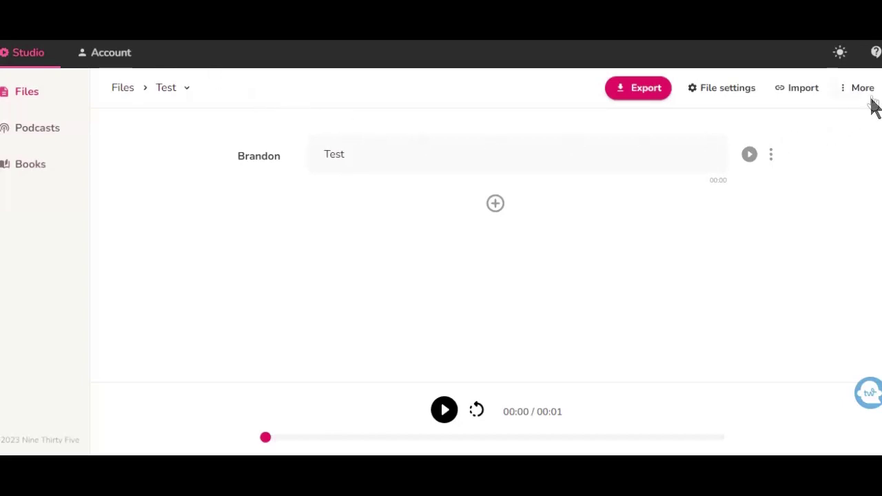
Toggle the extra file options menu open and closed, leaving it open.
click(873, 97)
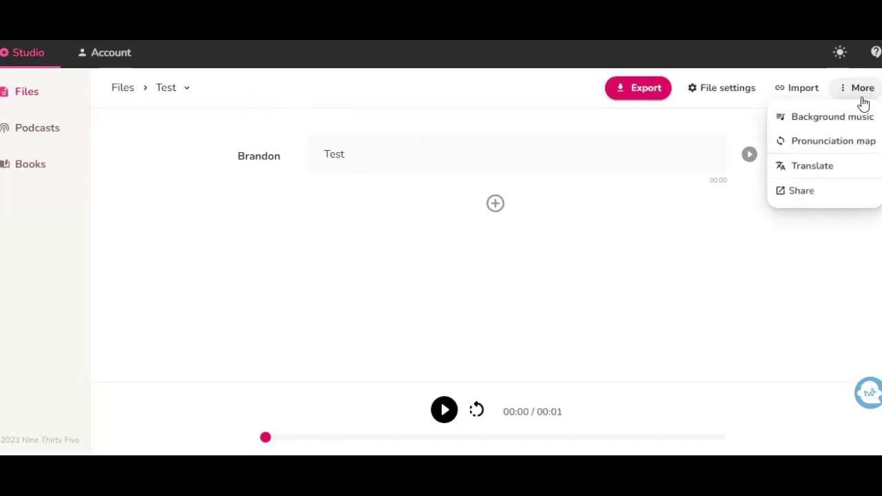
click(868, 88)
click(871, 91)
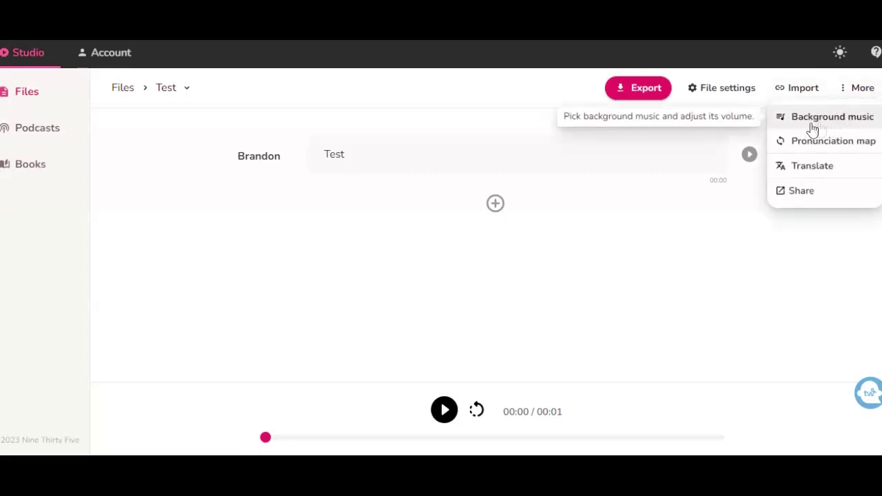
click(865, 129)
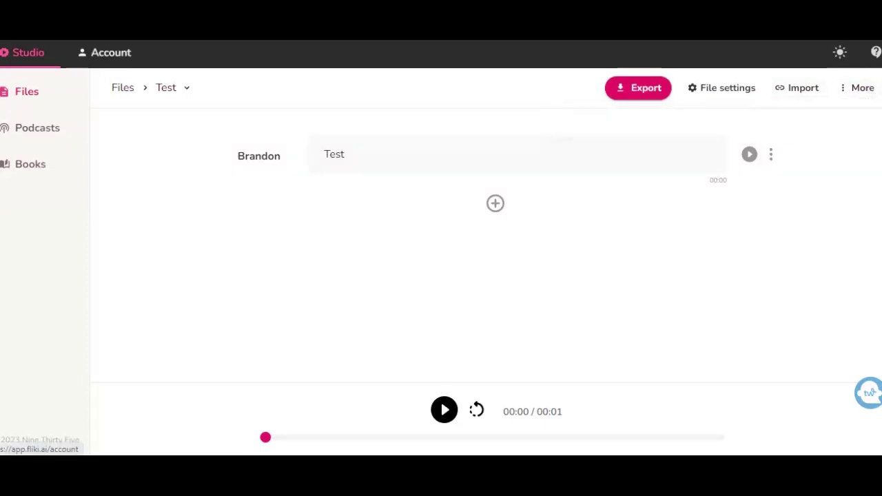
click(860, 94)
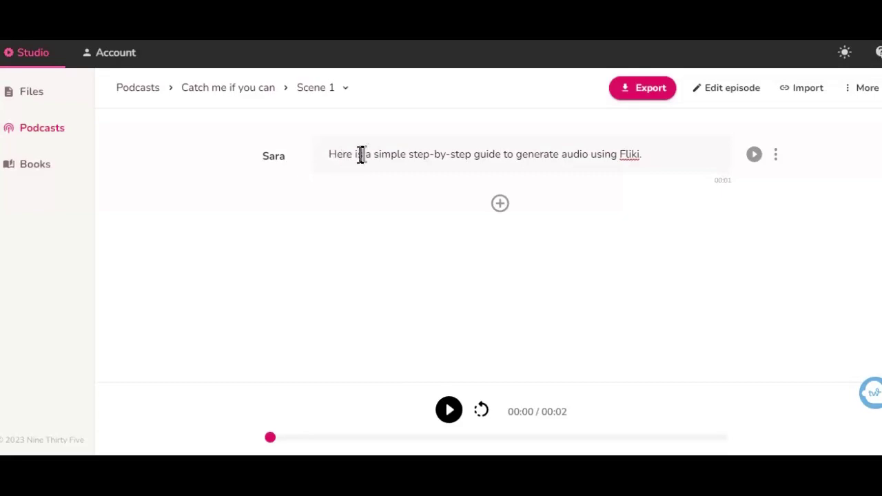
Select 'generate' in Sara's line and browse voice styles up to Angry, keeping Default.
double_click(536, 153)
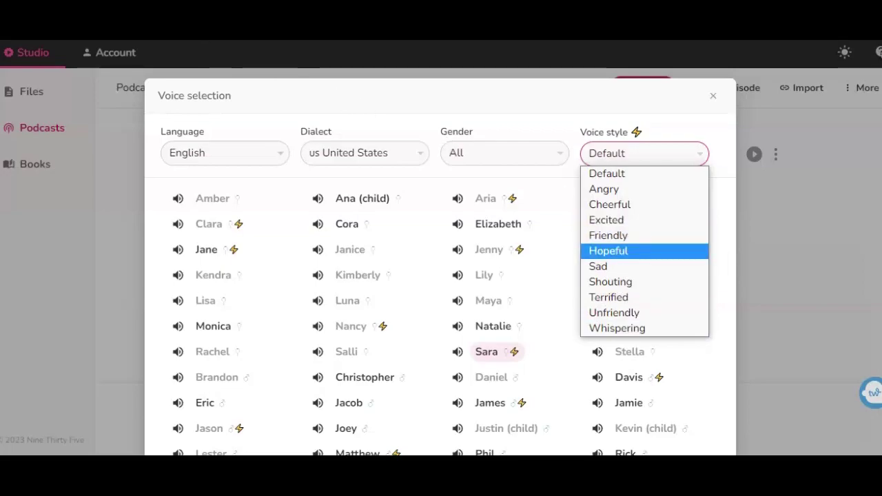
key(Up)
key(Up)
key(Up)
key(Up)
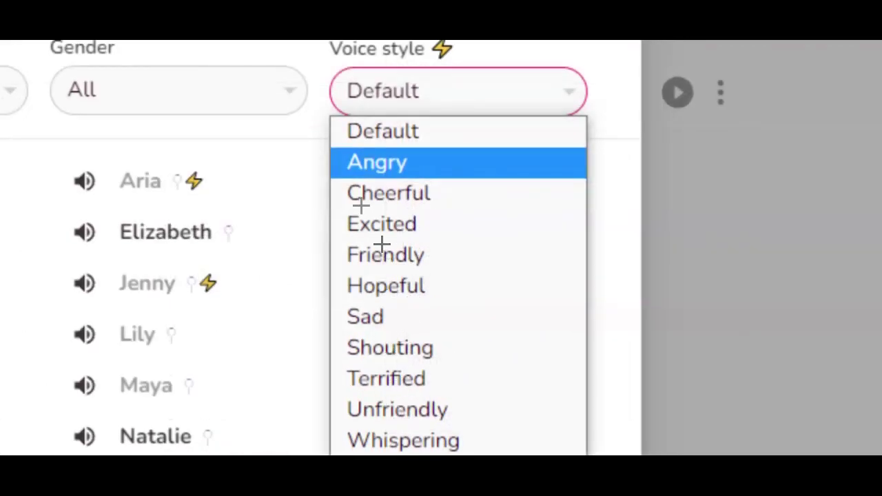
key(Escape)
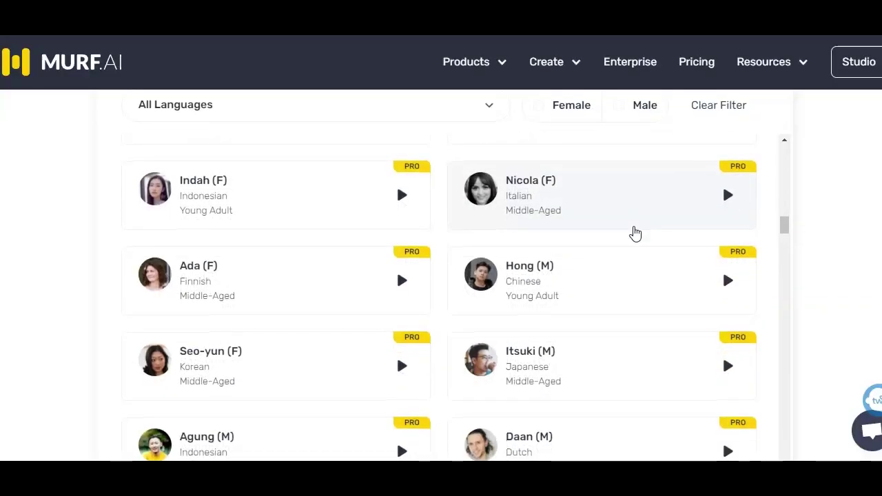
Scroll the Murf voice library down to the final English kid voices, Oliver and Hannah.
scroll(634, 234, down, 4)
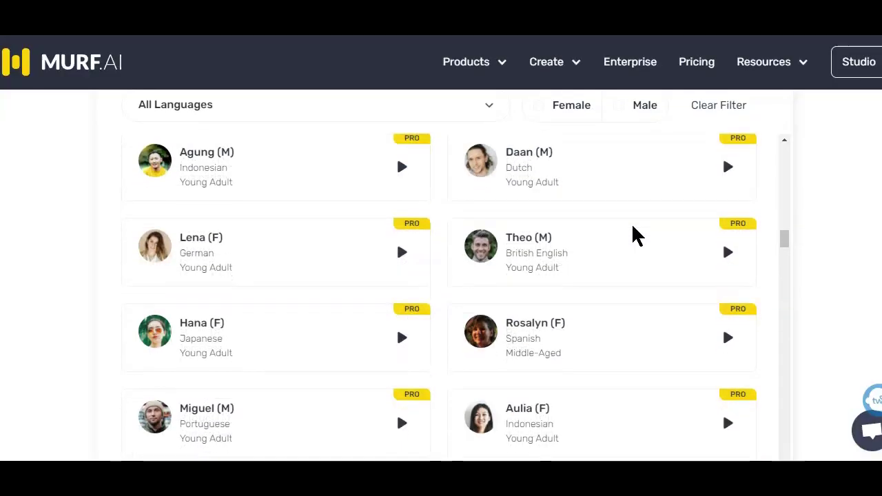
scroll(634, 234, down, 8)
scroll(634, 234, down, 9)
scroll(634, 235, down, 10)
scroll(634, 234, down, 5)
scroll(633, 236, down, 10)
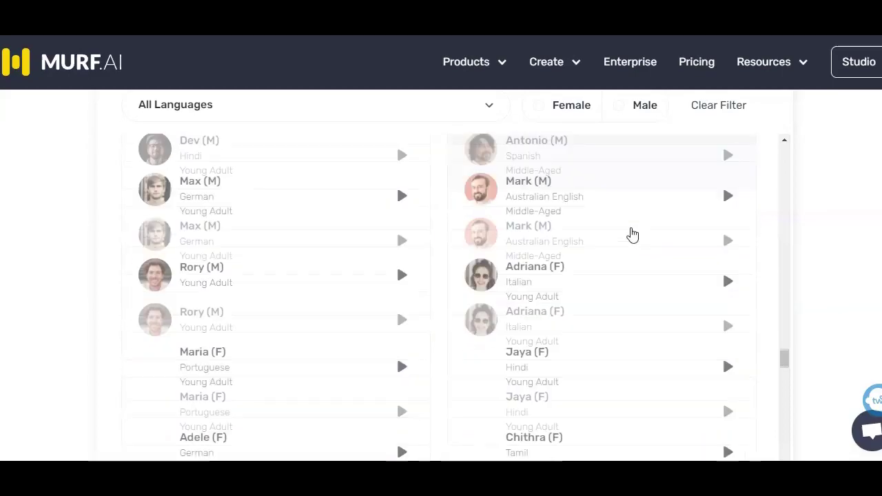
scroll(632, 236, down, 8)
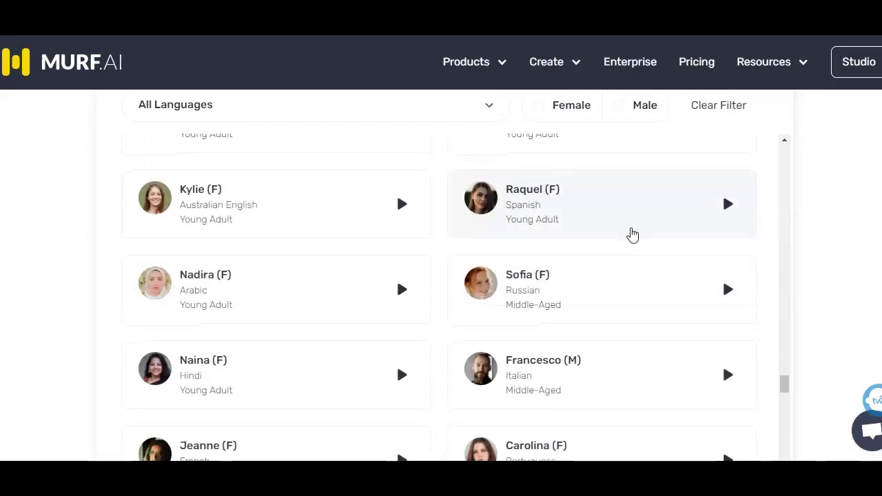
scroll(633, 236, down, 7)
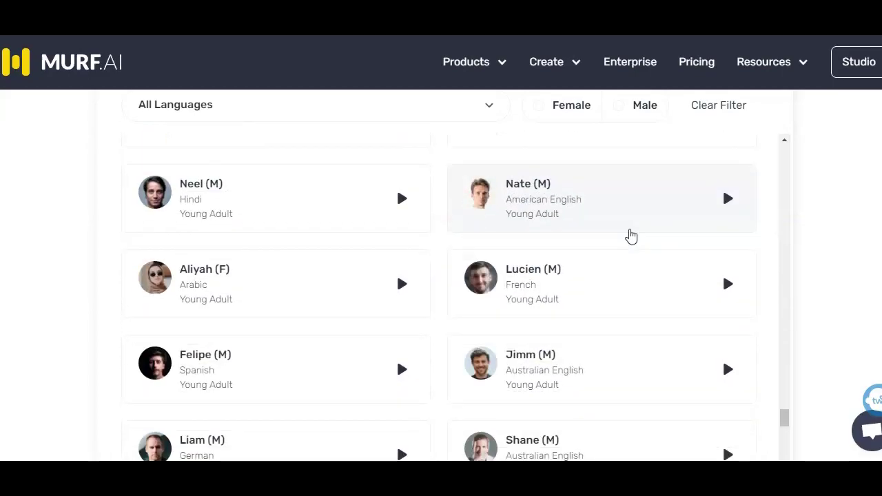
scroll(630, 237, down, 6)
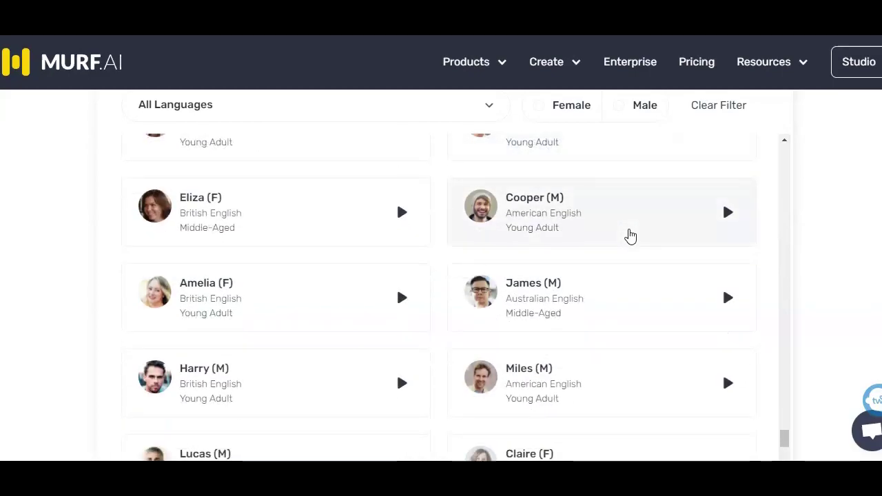
scroll(630, 237, down, 2)
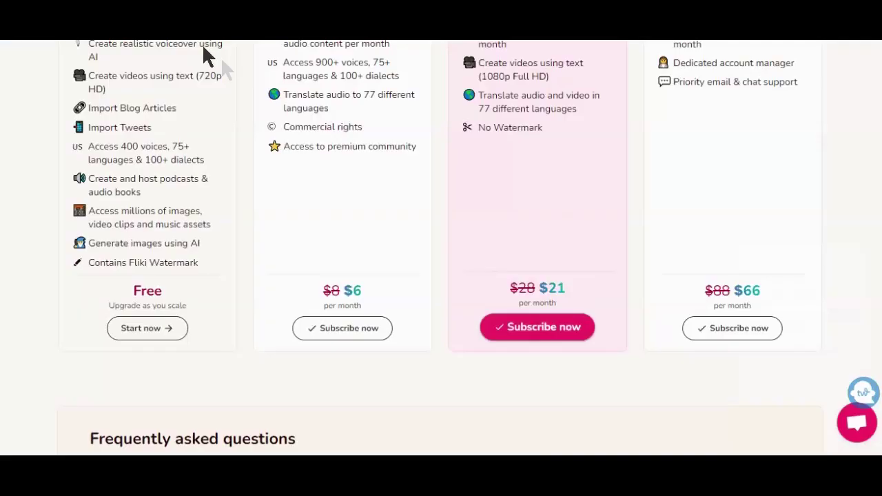
Scroll through the Fliki pricing cards and highlight the Free plan's price.
scroll(334, 148, up, 3)
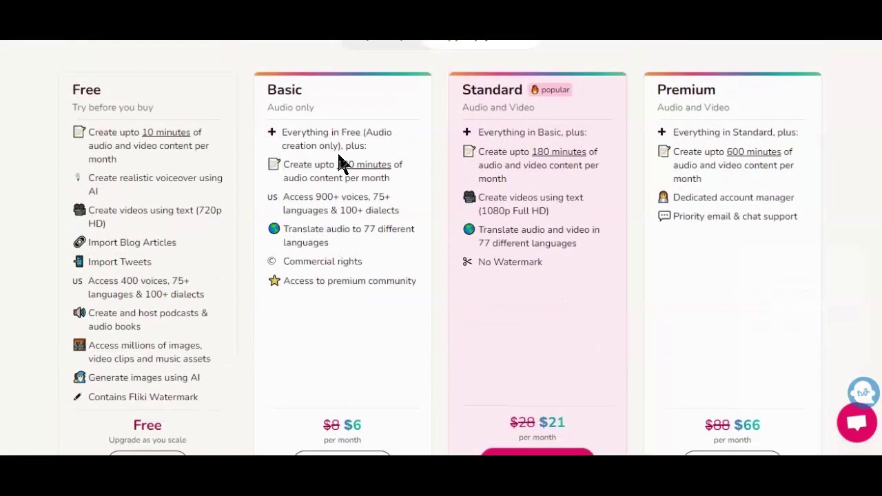
scroll(337, 163, up, 3)
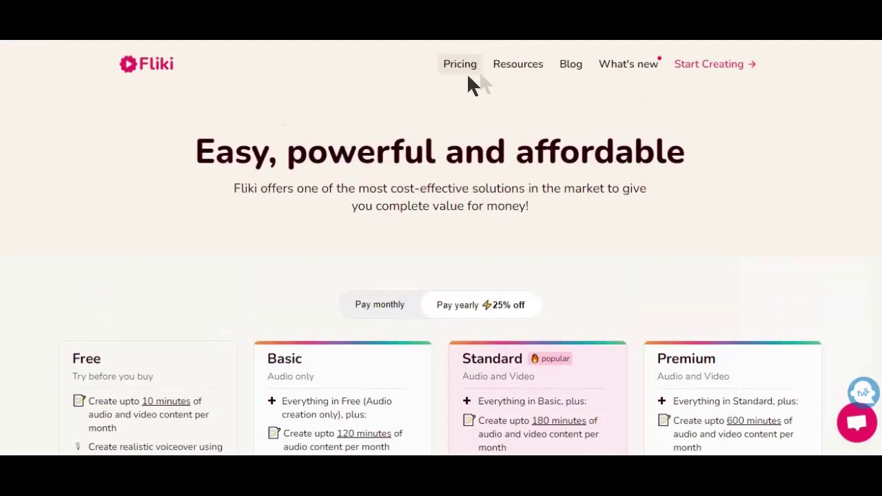
scroll(851, 211, down, 4)
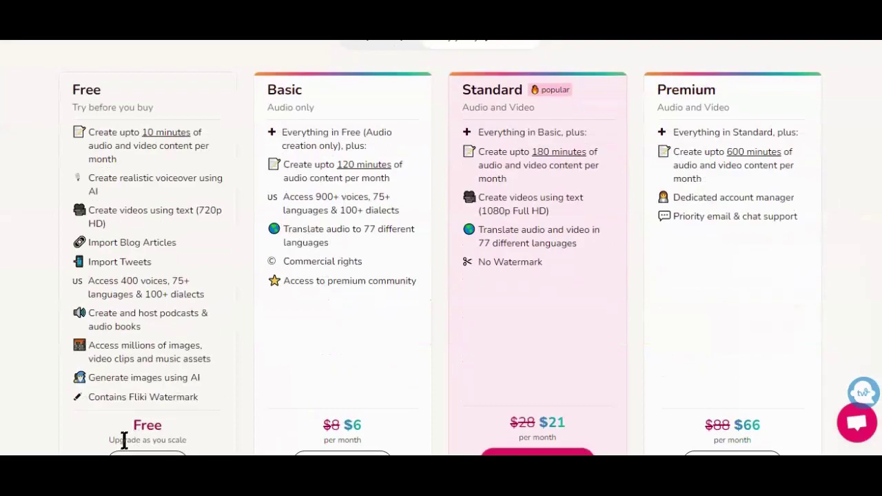
double_click(162, 423)
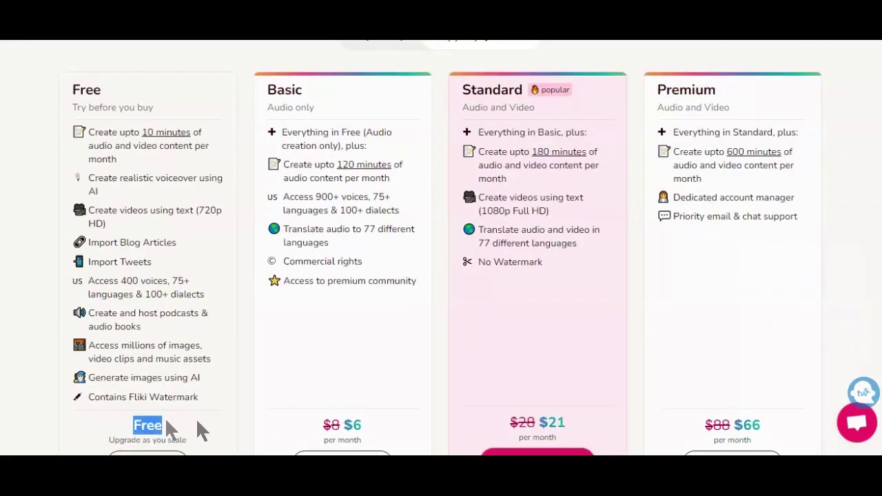
Scroll back up and open the Resources help page from the navigation bar.
scroll(197, 420, down, 2)
scroll(328, 145, up, 3)
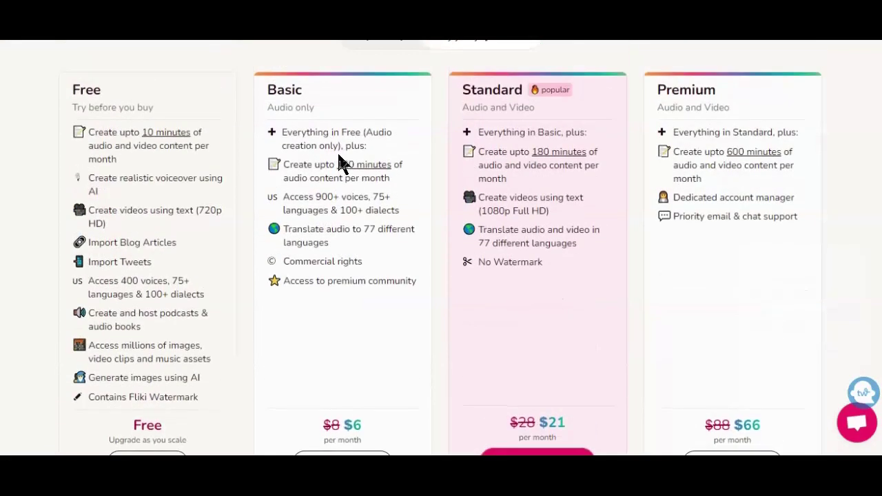
scroll(339, 156, up, 3)
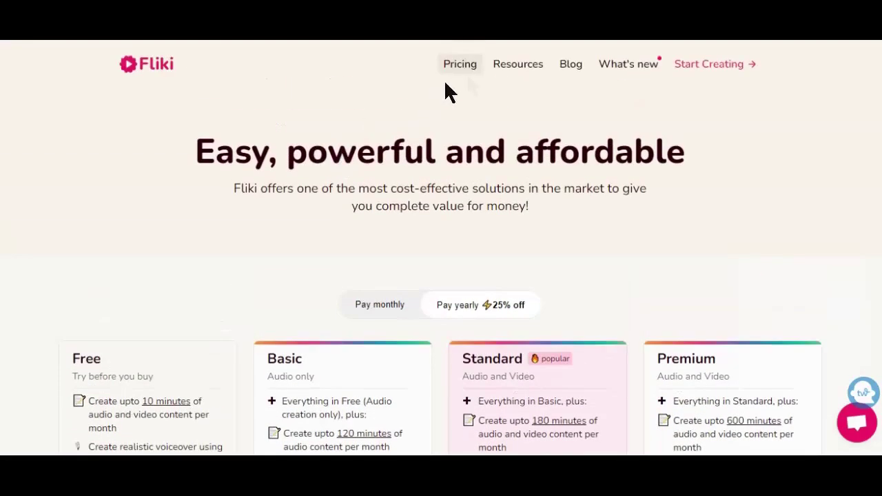
click(518, 64)
scroll(538, 275, down, 3)
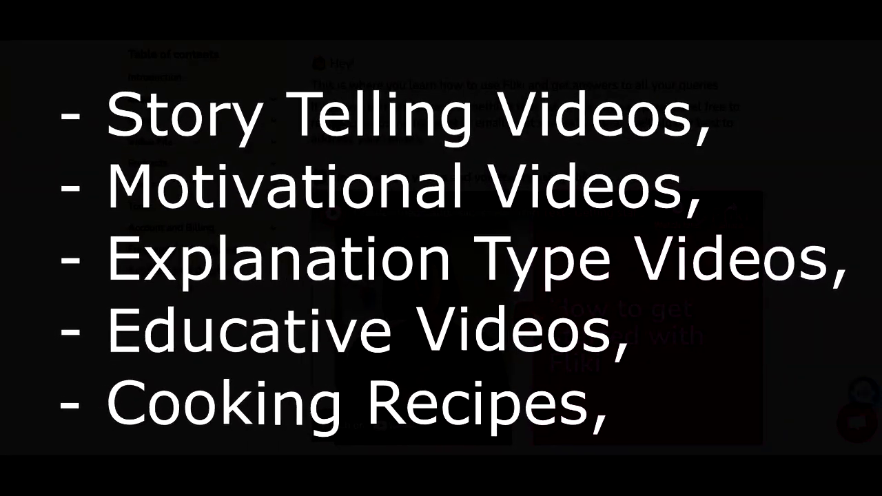
Scroll the Resources FAQs page past Basics down to the Languages section.
scroll(538, 275, down, 5)
scroll(538, 276, down, 2)
scroll(537, 276, down, 3)
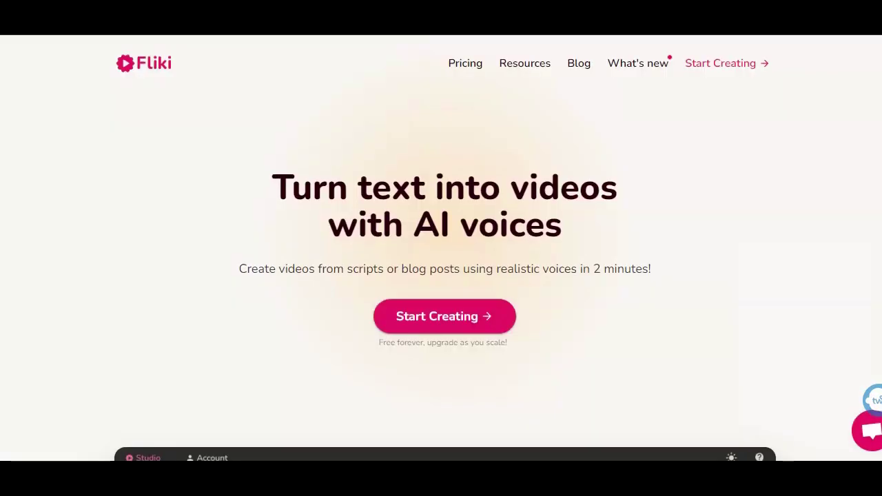
Scroll the Fliki homepage down to the Studio editor preview.
scroll(441, 248, down, 2)
scroll(441, 248, down, 3)
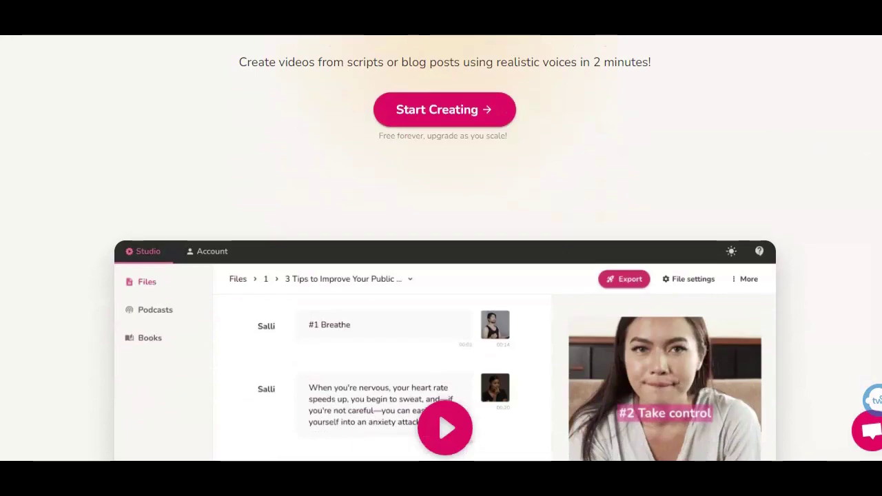
scroll(441, 275, down, 1)
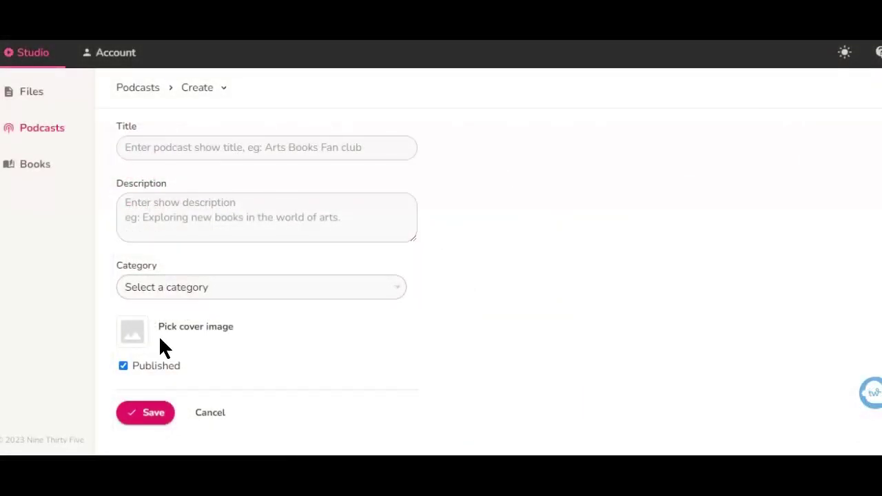
Title the podcast 'Test 2', add a description, and set category Fiction > Comedy Fiction.
click(193, 148)
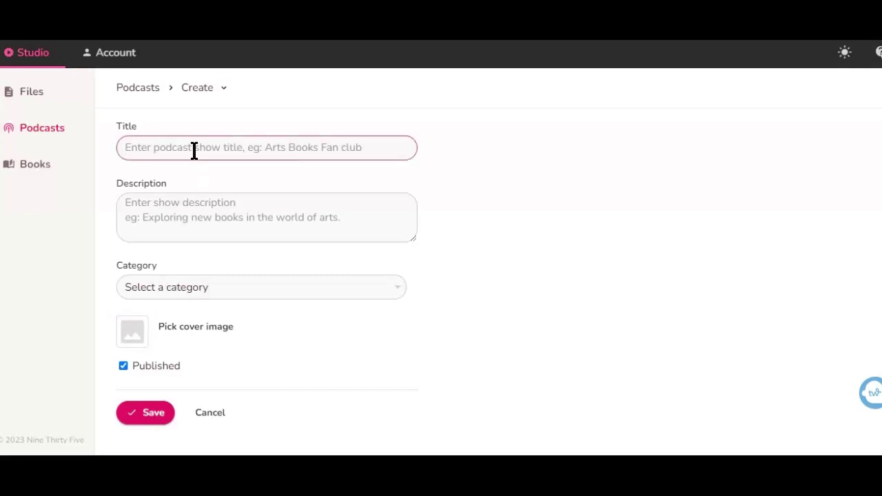
text(Test 2)
click(195, 197)
text(Test 2 descripti)
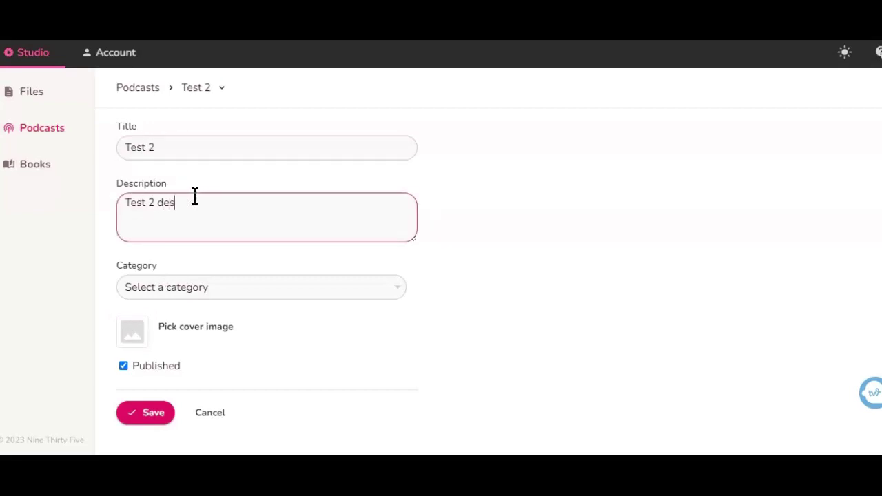
click(198, 295)
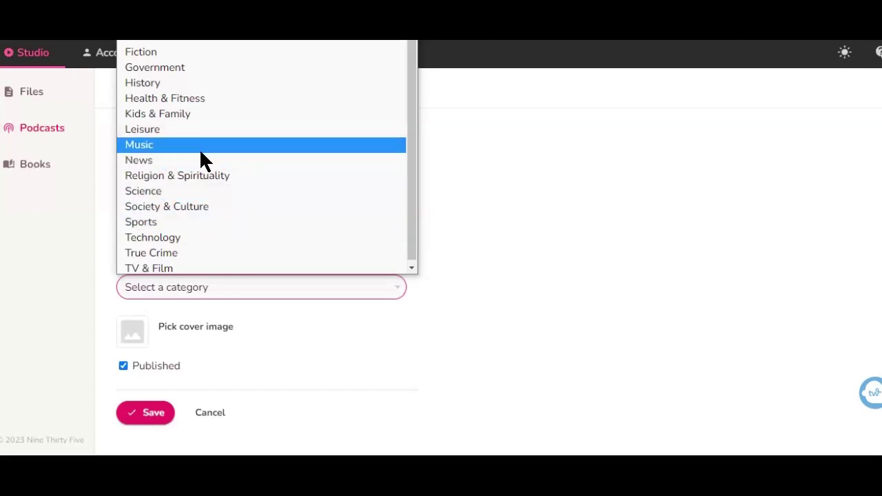
click(172, 53)
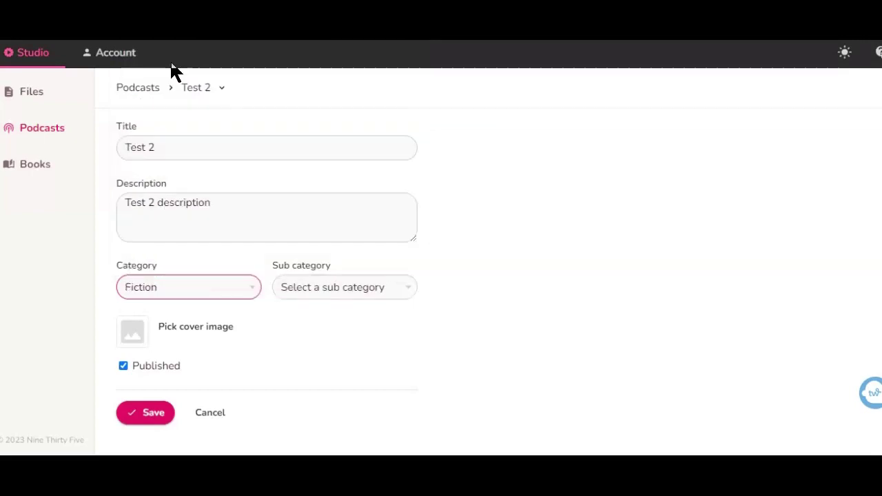
click(338, 290)
click(319, 322)
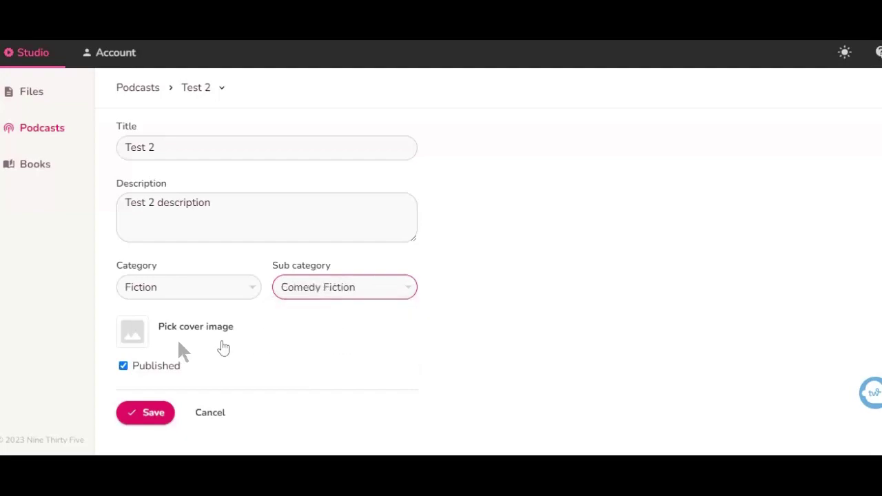
Choose the uploaded My library photo as the cover and save the podcast.
click(132, 332)
click(330, 100)
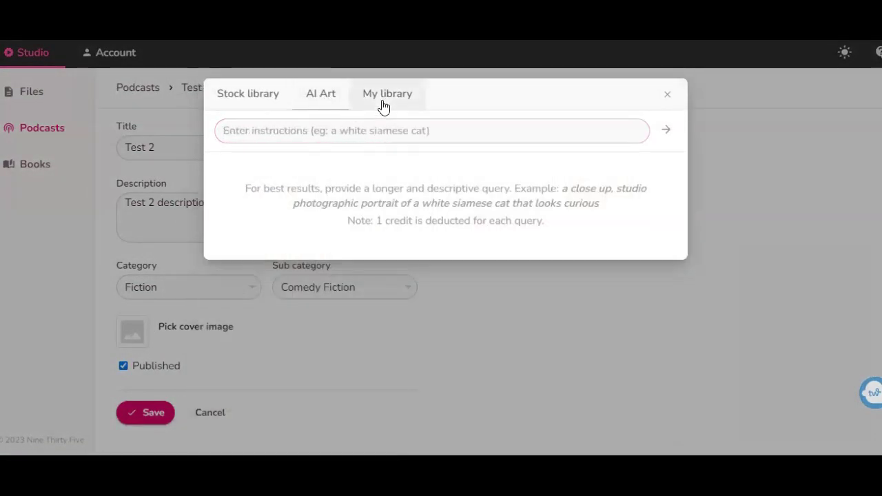
click(384, 104)
click(246, 260)
click(145, 412)
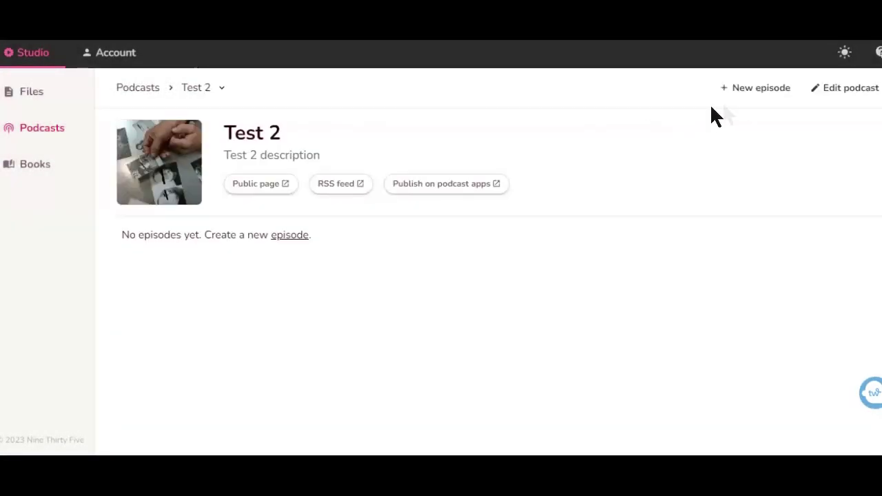
Create a new episode under Test 2 titled 'Episode 1'.
click(748, 97)
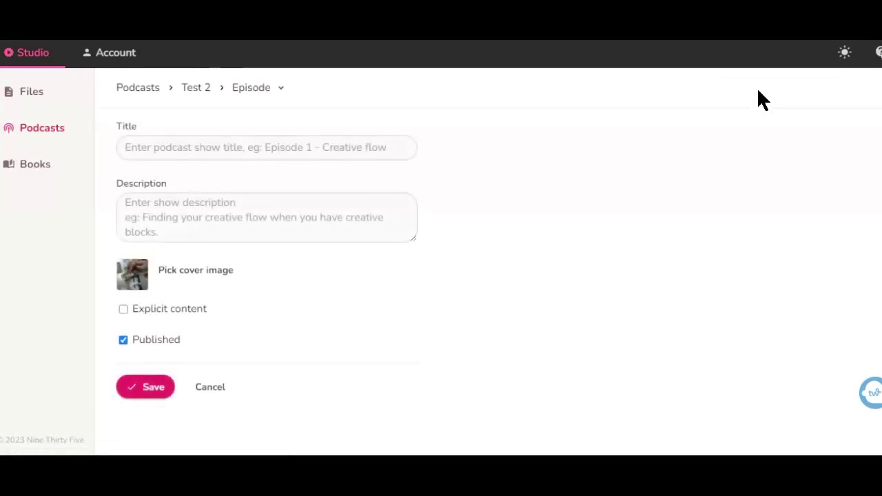
click(316, 147)
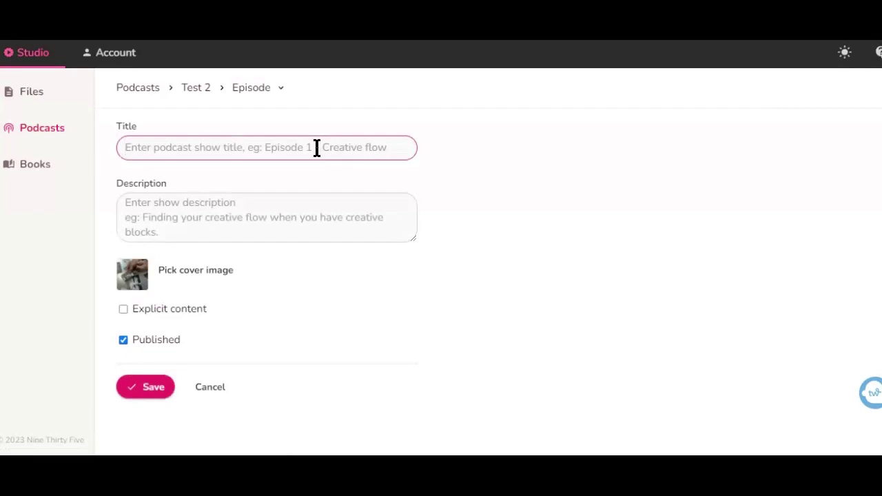
text(Episode 1)
key(Return)
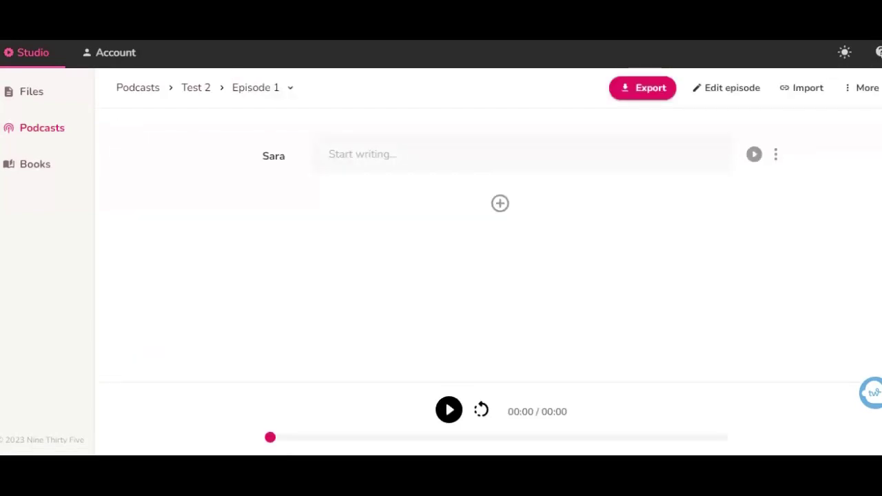
Write the first Sara section's placeholder text about the movie or audio book, correcting 'audo' to 'audio'.
click(340, 157)
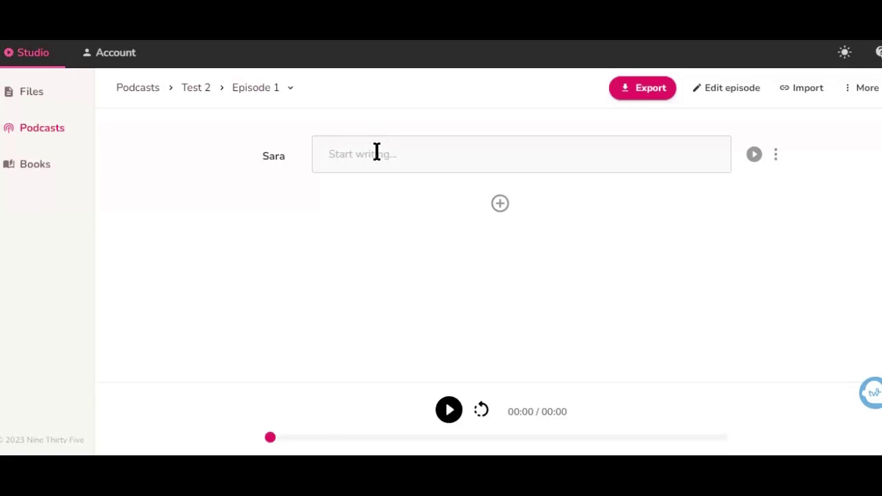
text(Text of the movie or audo book)
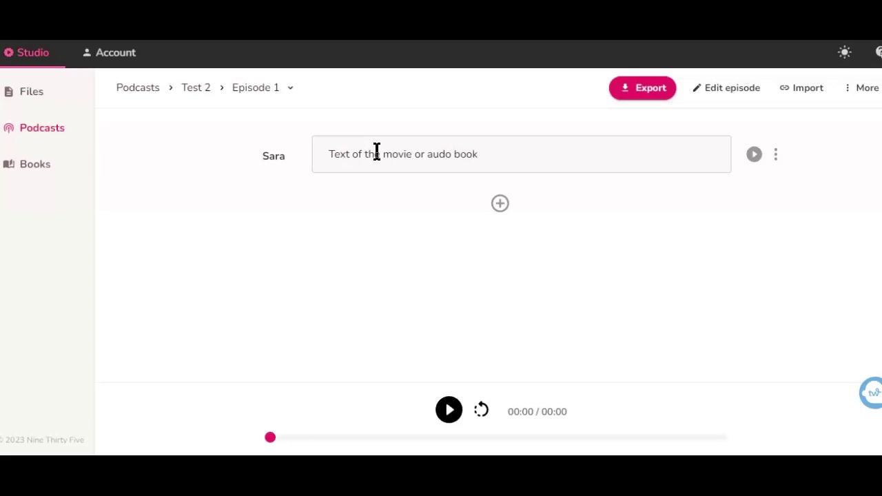
right_click(445, 153)
click(484, 177)
click(492, 154)
text(here)
click(330, 154)
text(Past)
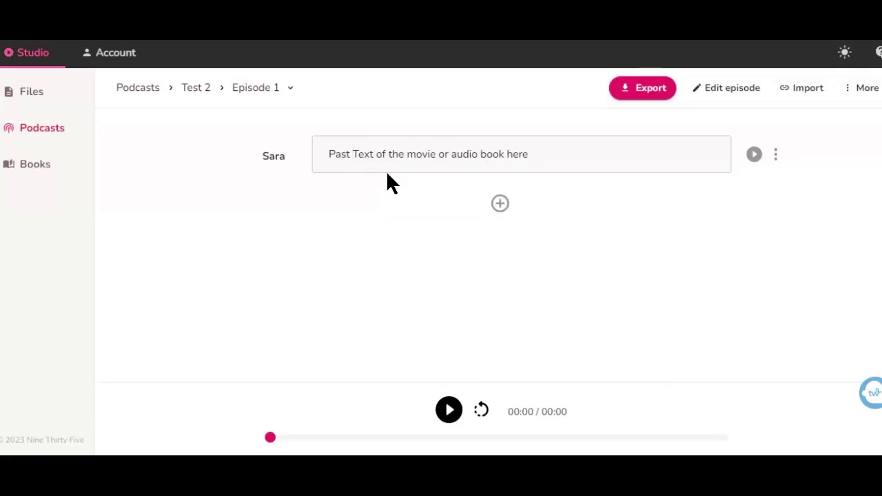
click(545, 155)
Add a second section reading 'and another text here or just copy the entire text and paste it here'.
key(Return)
text(and another text here or just copy the entire text and paste it here)
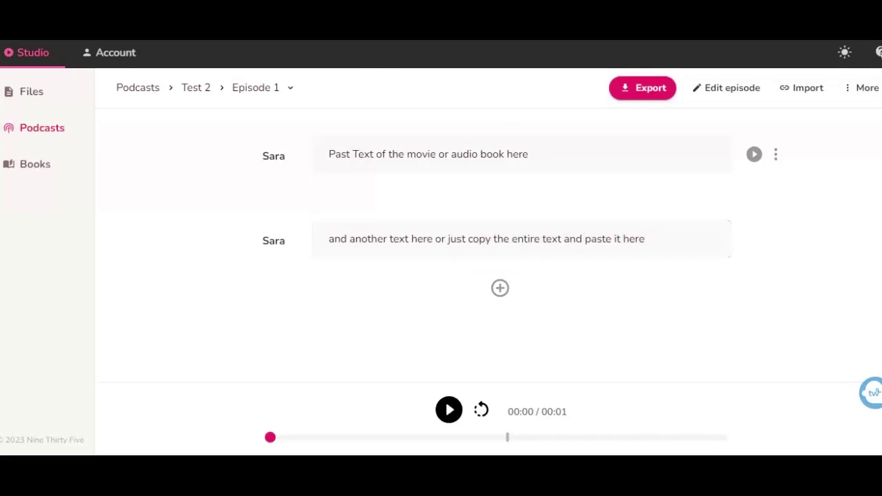
Replace the Sara voice with Matthew and apply it to all script sections.
click(277, 157)
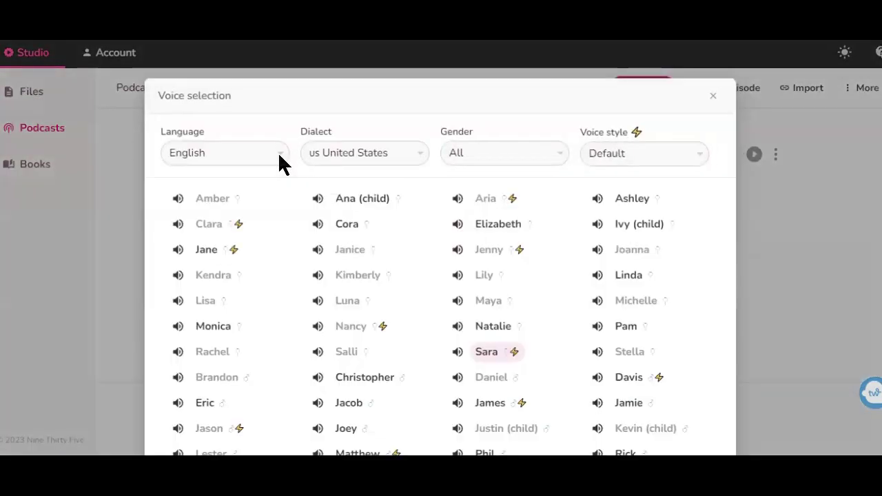
scroll(436, 241, down, 5)
scroll(437, 253, up, 5)
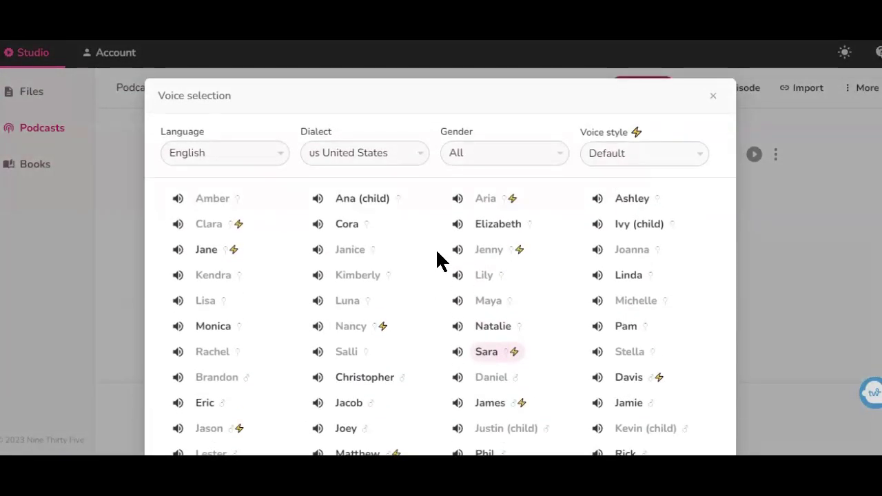
scroll(437, 252, down, 5)
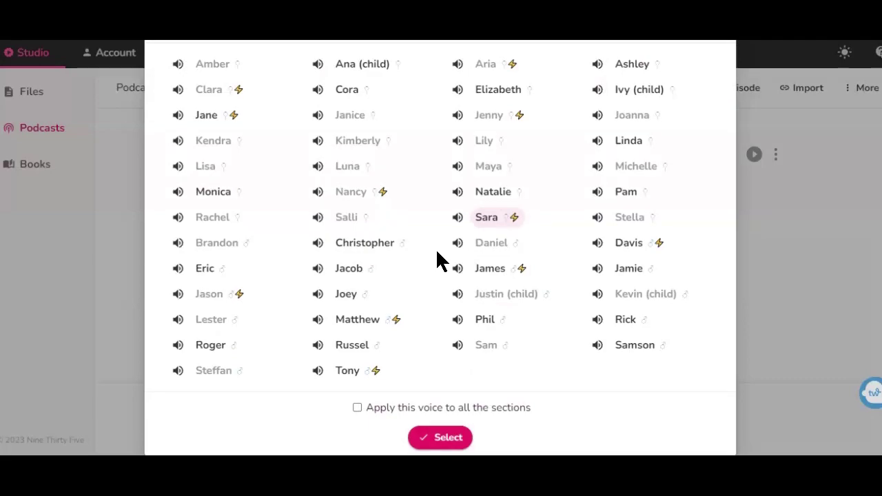
scroll(437, 252, up, 5)
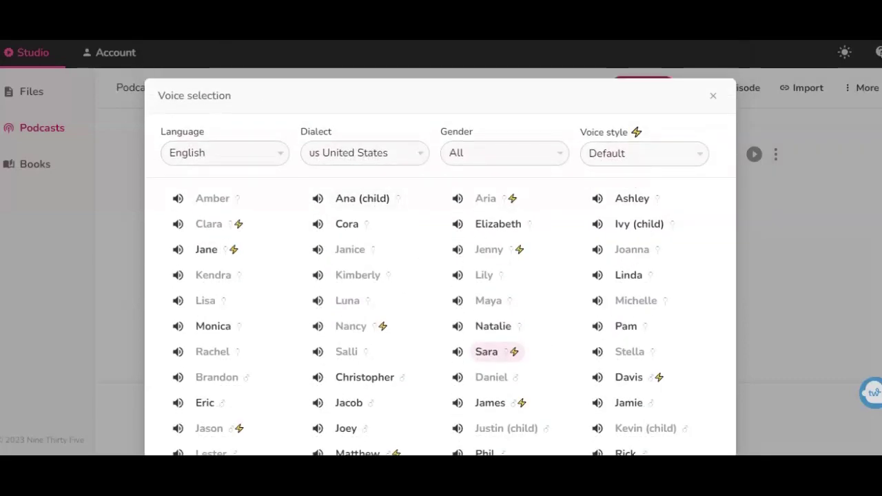
scroll(523, 234, down, 5)
scroll(484, 238, up, 3)
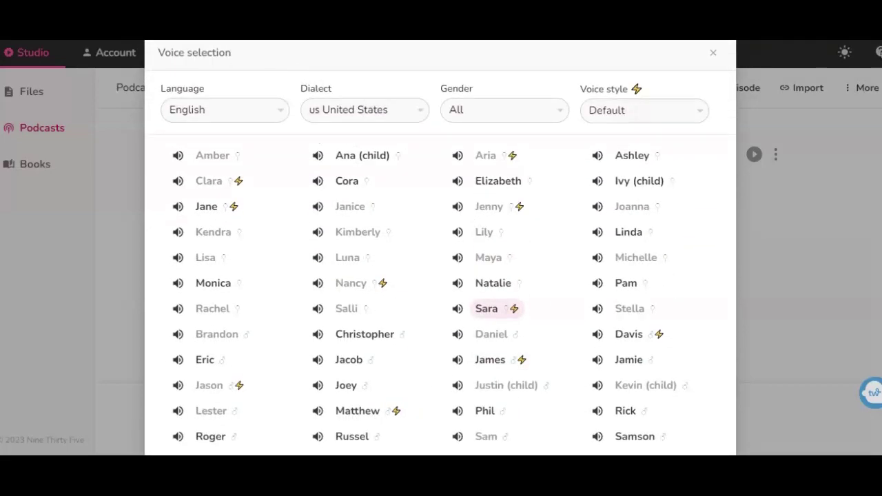
scroll(321, 133, down, 3)
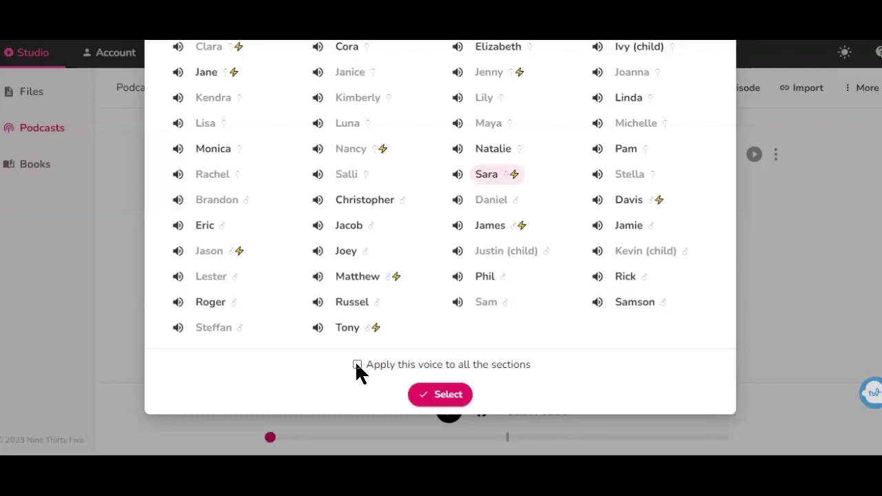
click(357, 276)
click(356, 364)
click(426, 398)
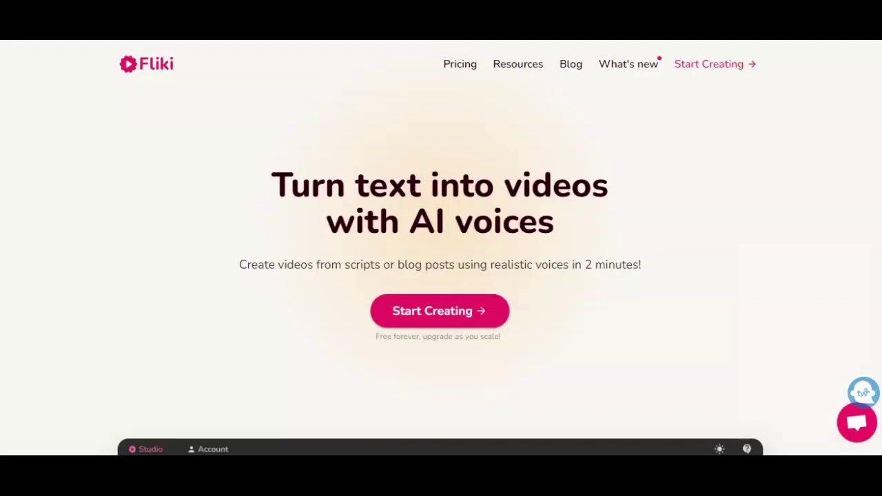
Scroll the Fliki homepage from blog-to-video conversion and lifelike voices down to the Rich stock media library.
scroll(441, 248, down, 8)
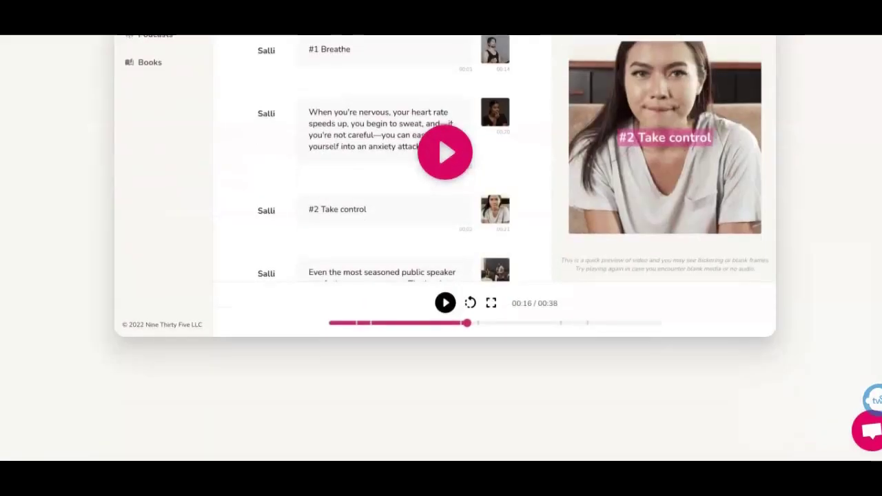
scroll(441, 248, down, 3)
scroll(441, 248, down, 4)
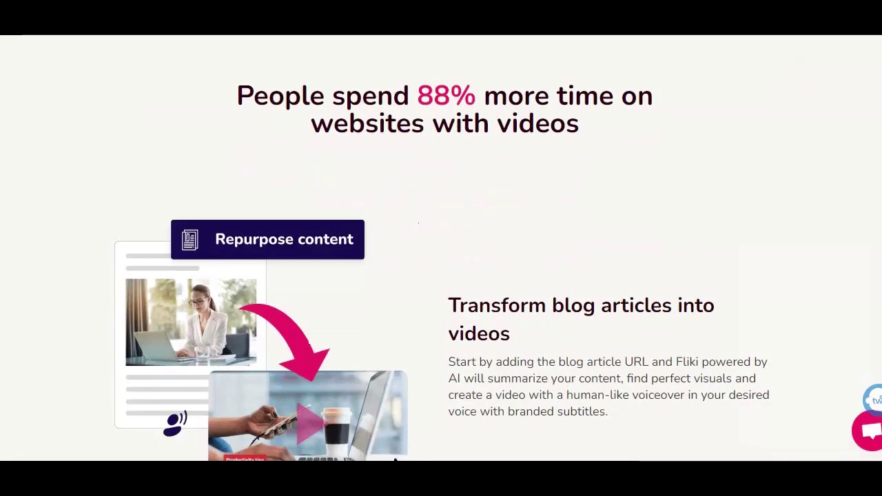
scroll(441, 248, down, 2)
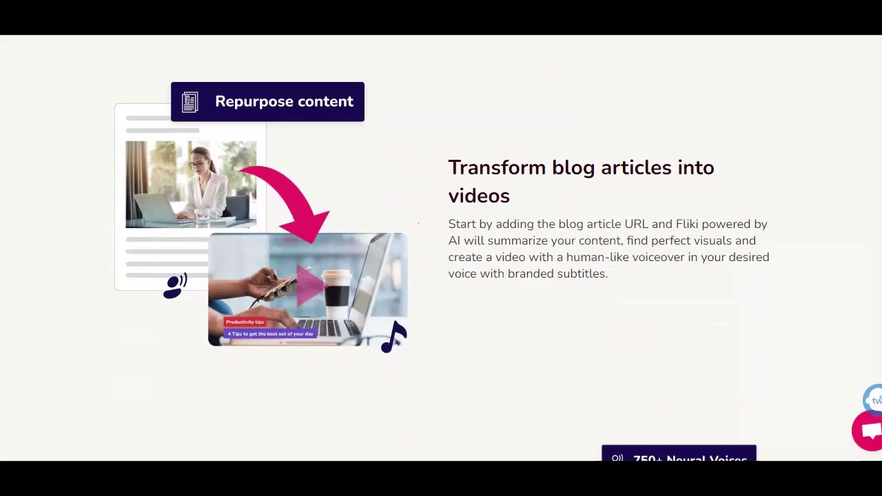
scroll(441, 248, down, 3)
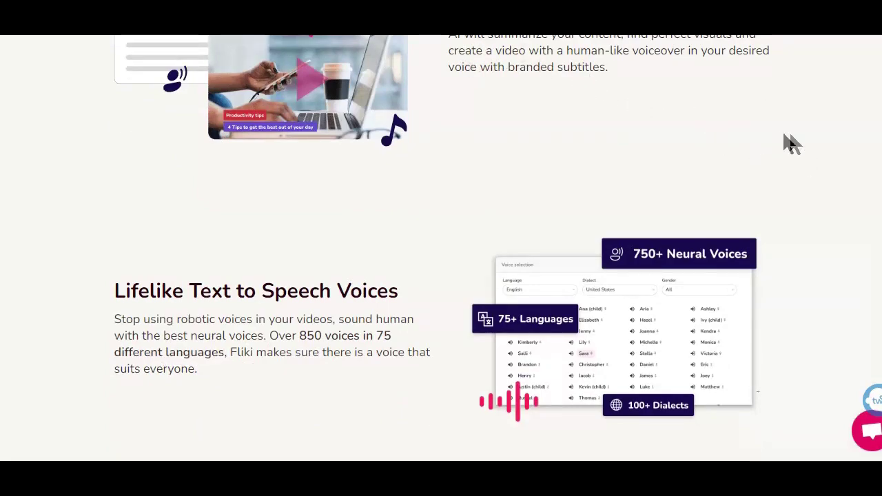
scroll(866, 153, down, 1)
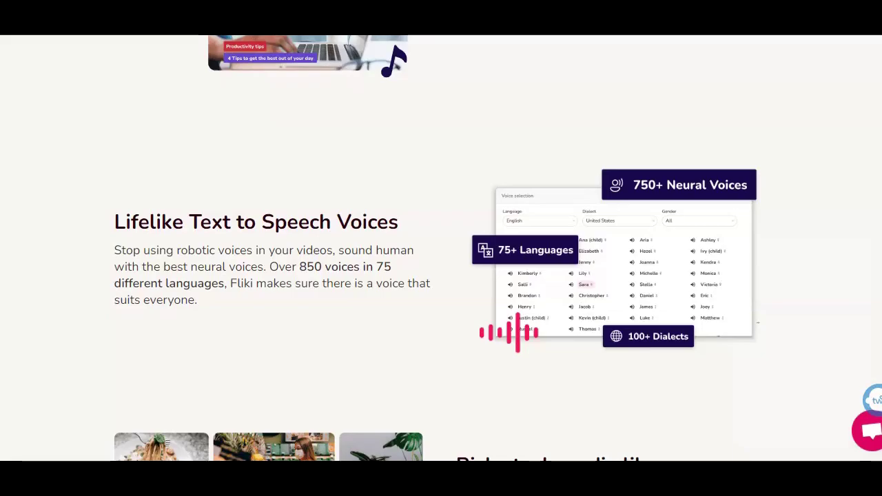
scroll(874, 147, down, 2)
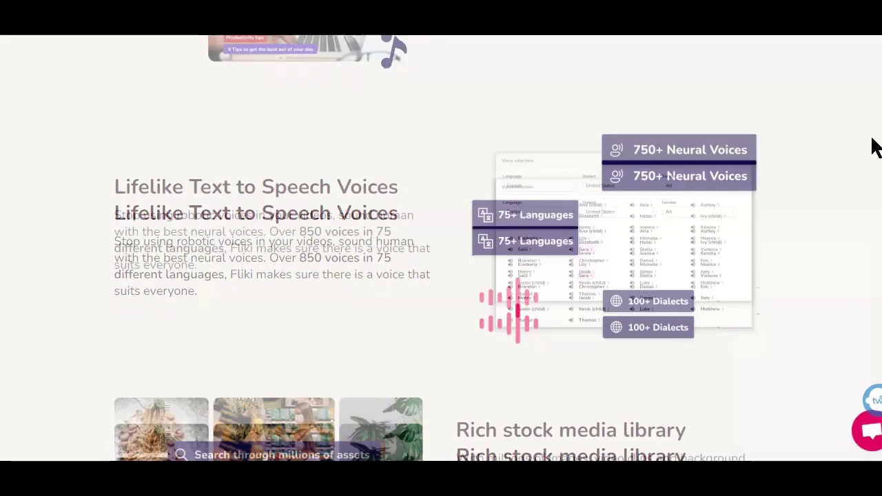
scroll(872, 146, down, 2)
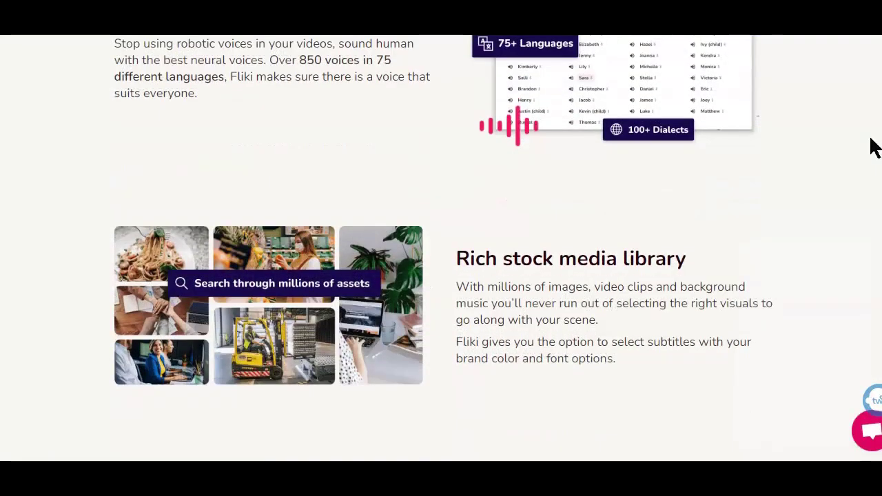